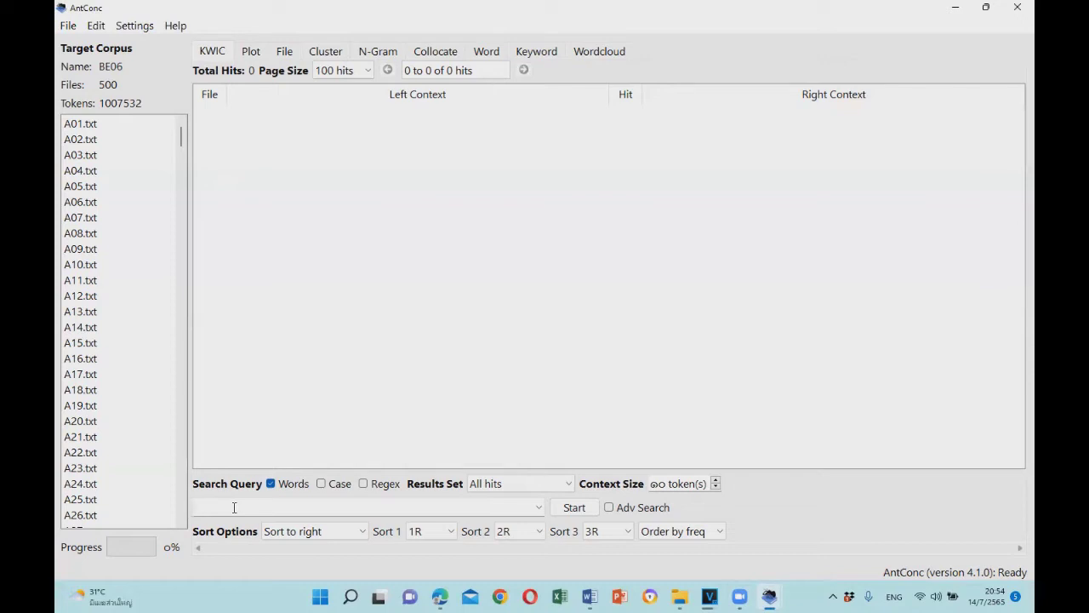
Run a concordance search for 'interested' in the BE06 corpus.
type("interested")
left_click(572, 511)
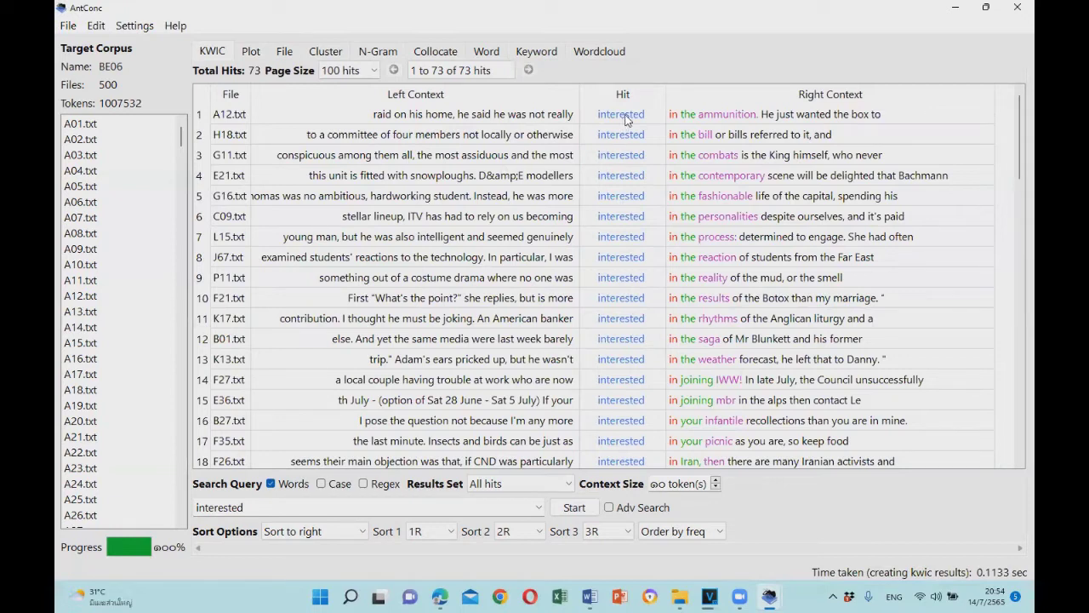
scroll(626, 129, "down", 1)
scroll(625, 137, "down", 1)
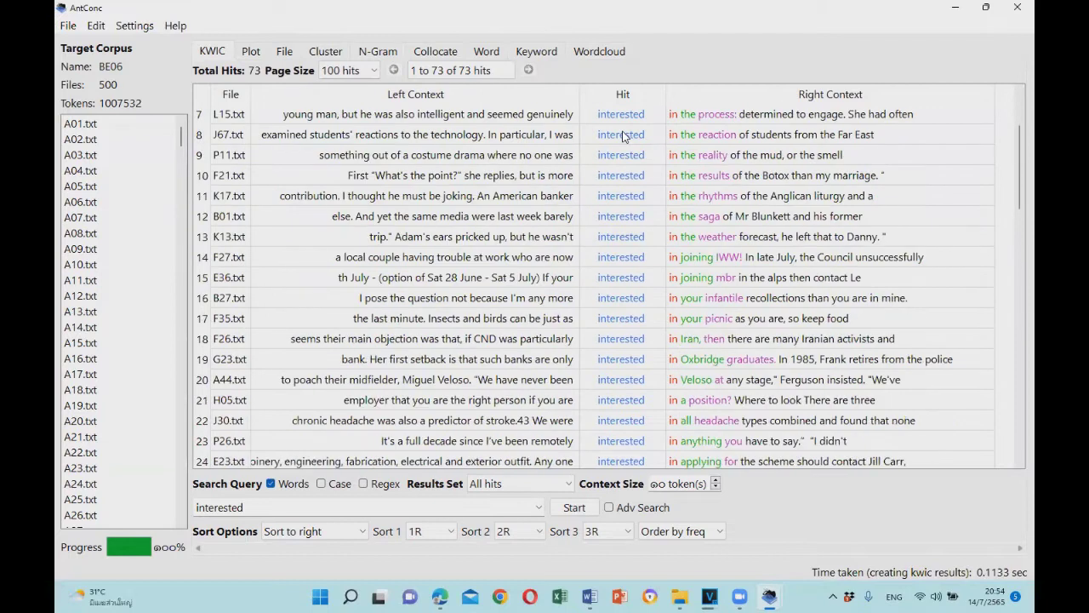
left_click(624, 136)
Scroll through the 73 'interested' KWIC lines and return to line 1.
scroll(586, 341, "down", 6)
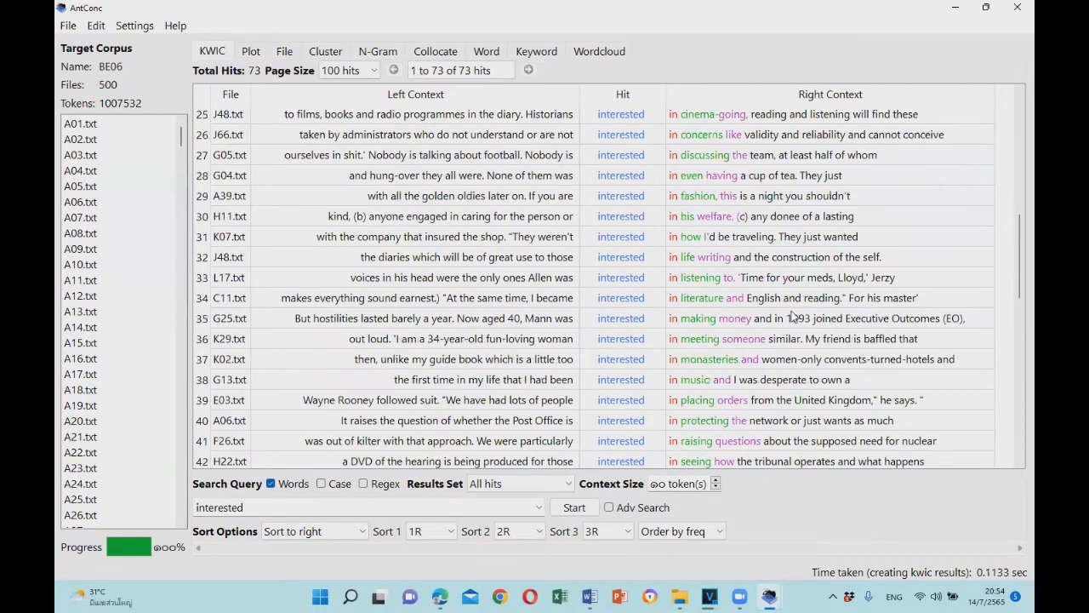
scroll(793, 317, "down", 1)
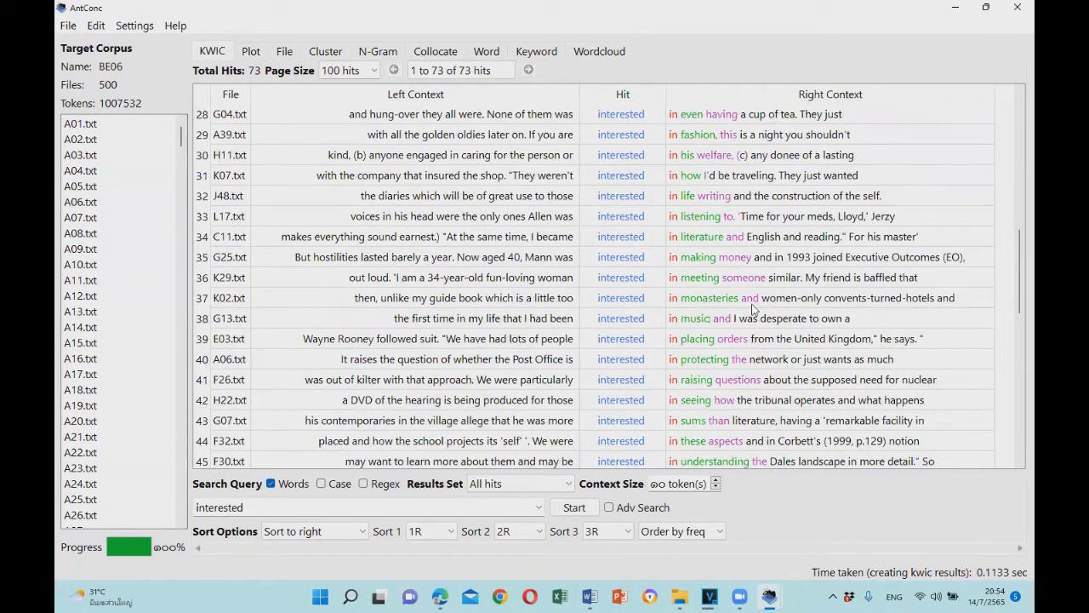
scroll(681, 279, "up", 4)
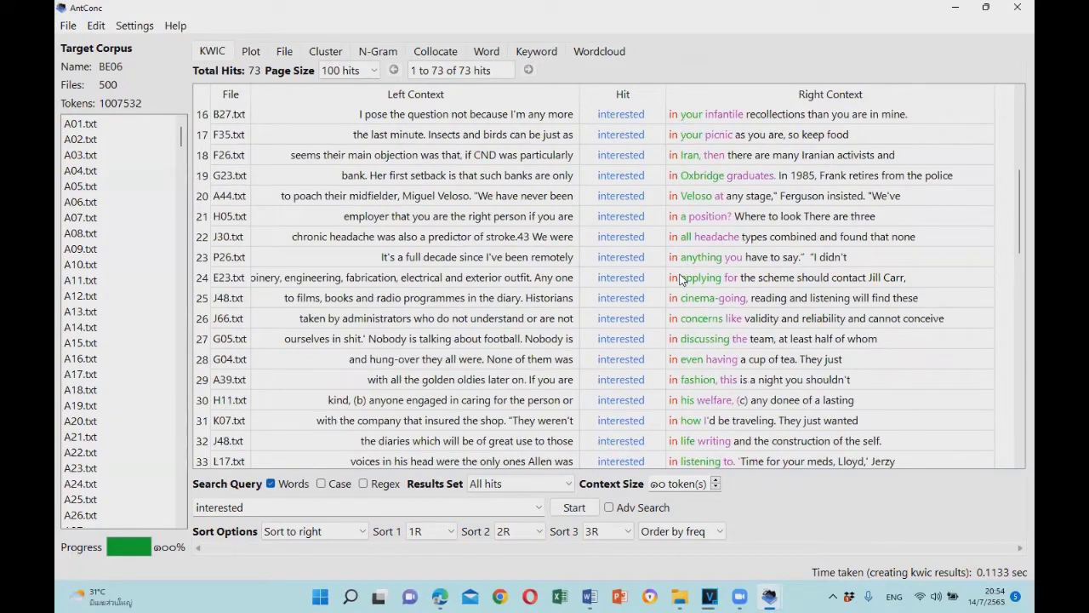
scroll(681, 280, "up", 1)
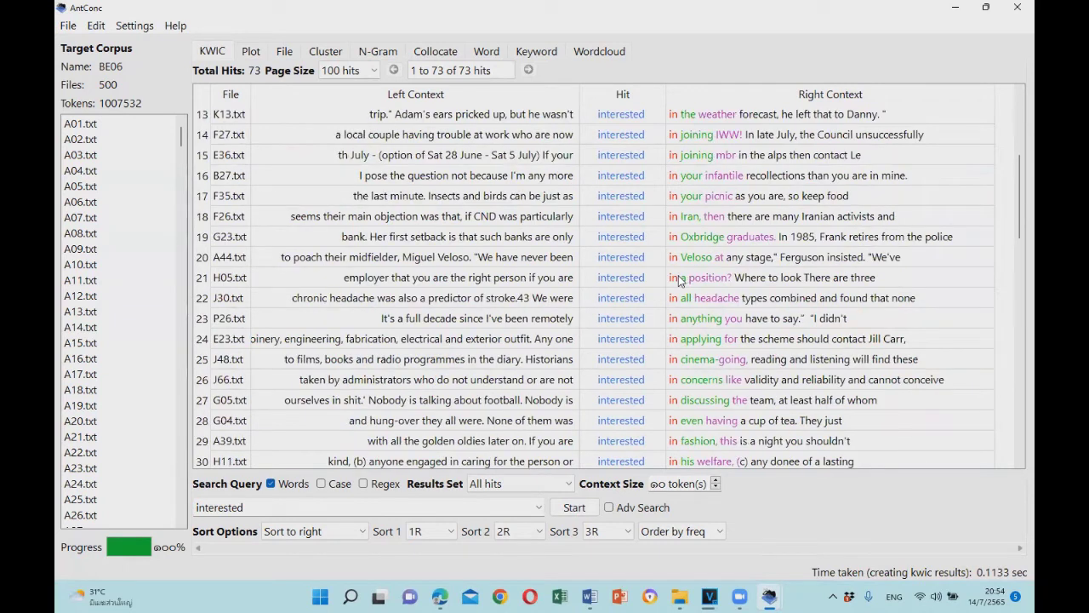
scroll(680, 281, "up", 1)
scroll(680, 284, "down", 2)
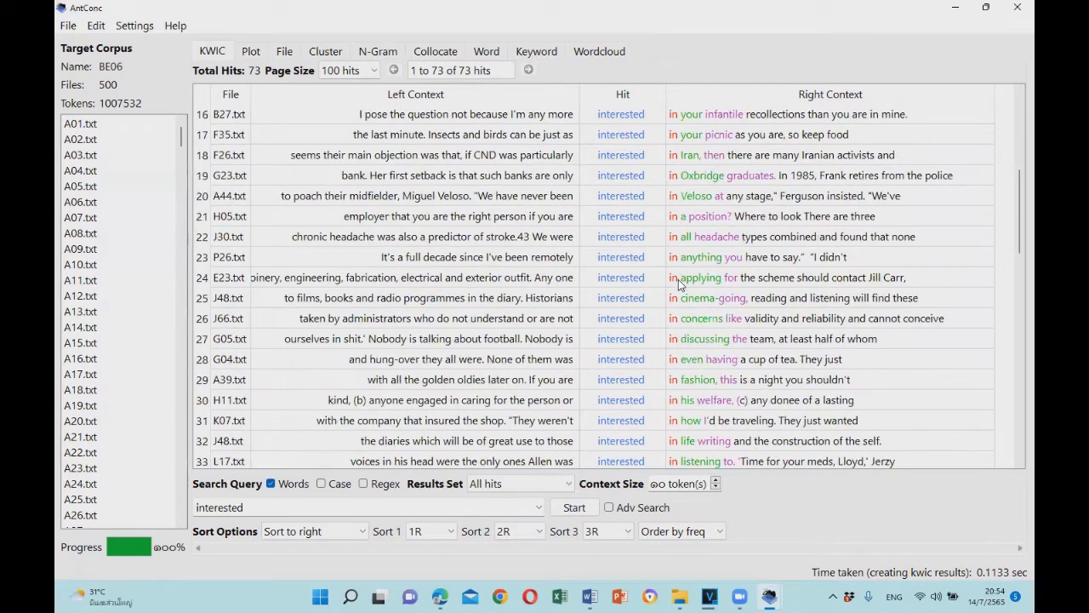
scroll(680, 288, "down", 2)
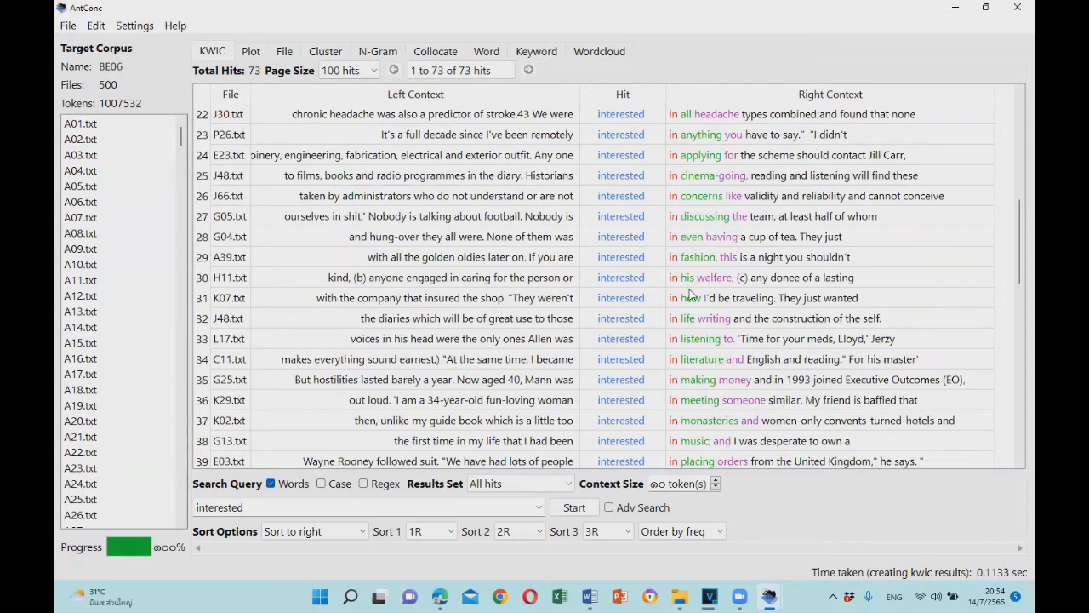
scroll(691, 281, "down", 4)
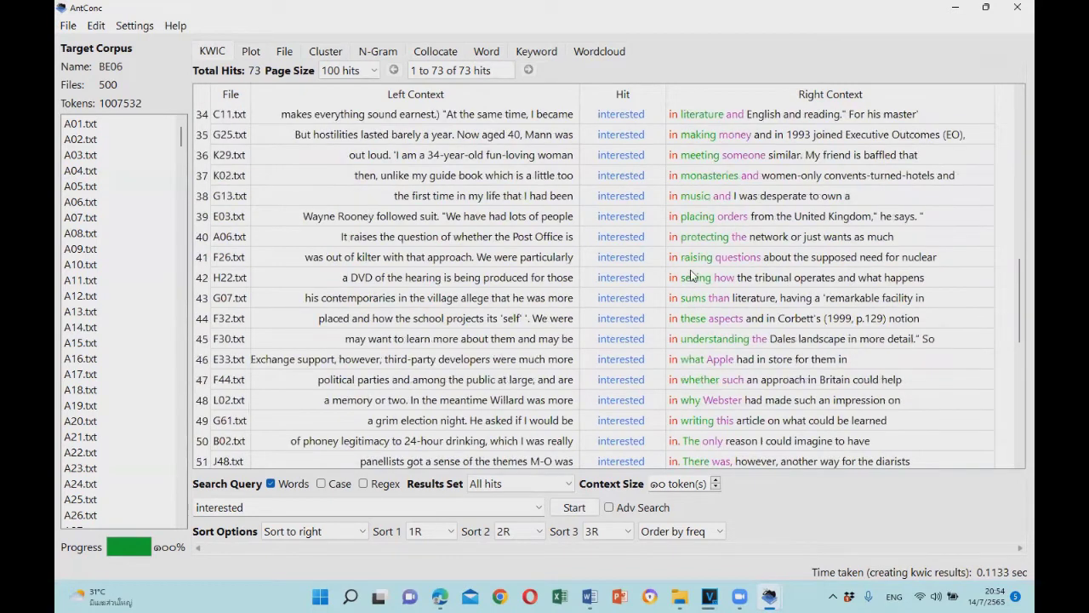
scroll(696, 278, "down", 3)
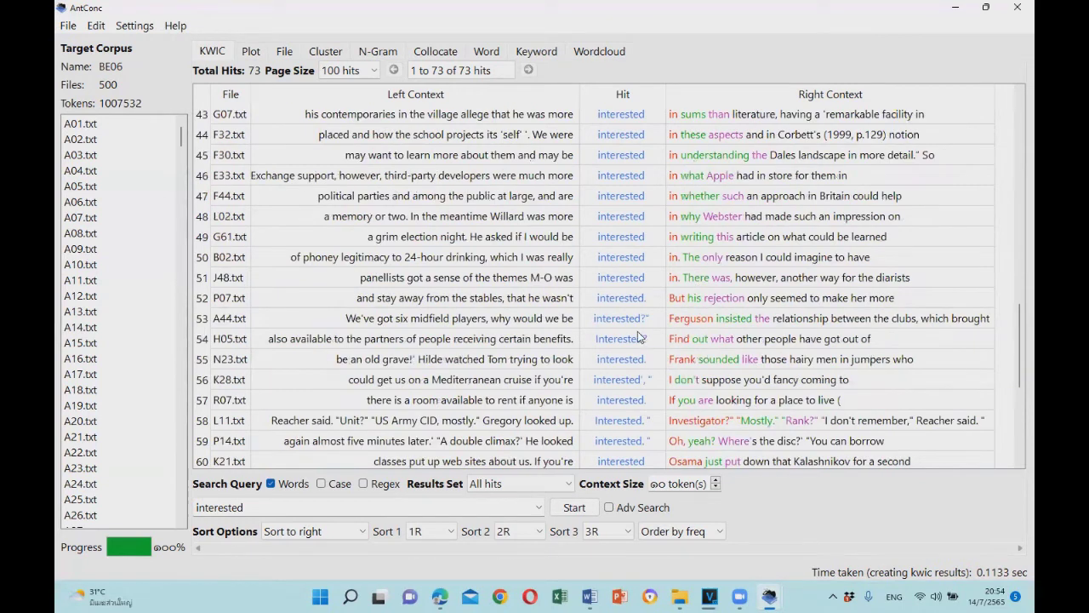
scroll(644, 337, "up", 1)
scroll(652, 331, "up", 3)
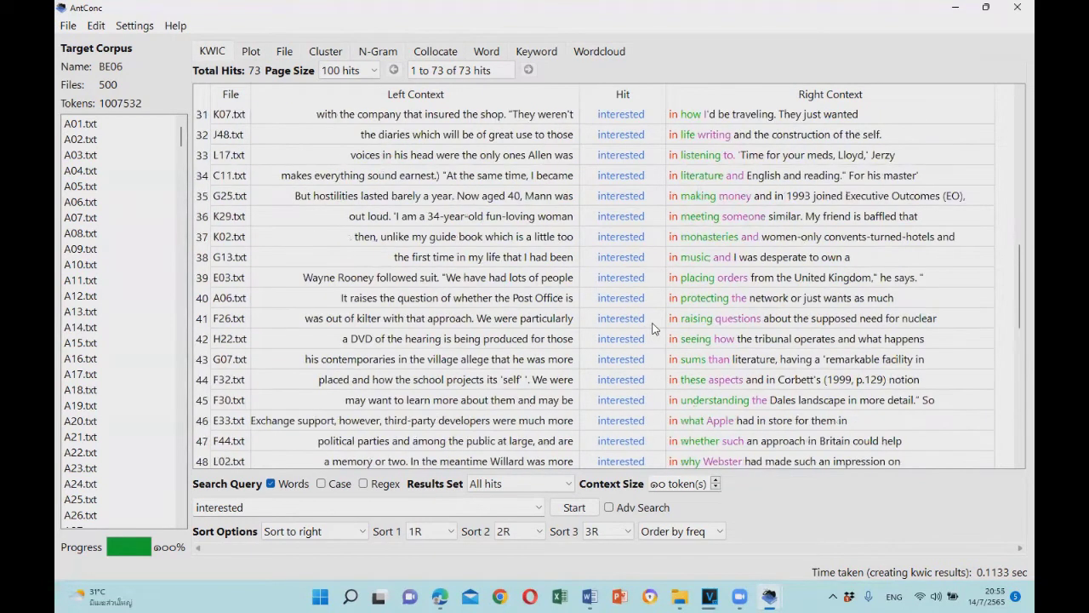
scroll(654, 327, "up", 4)
scroll(655, 326, "up", 3)
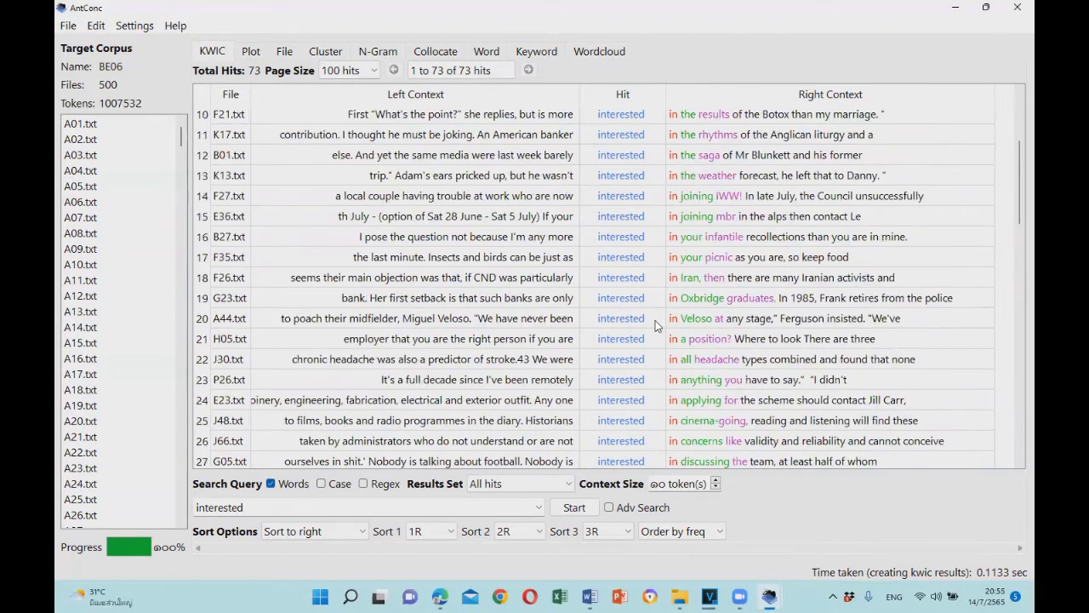
scroll(656, 325, "up", 3)
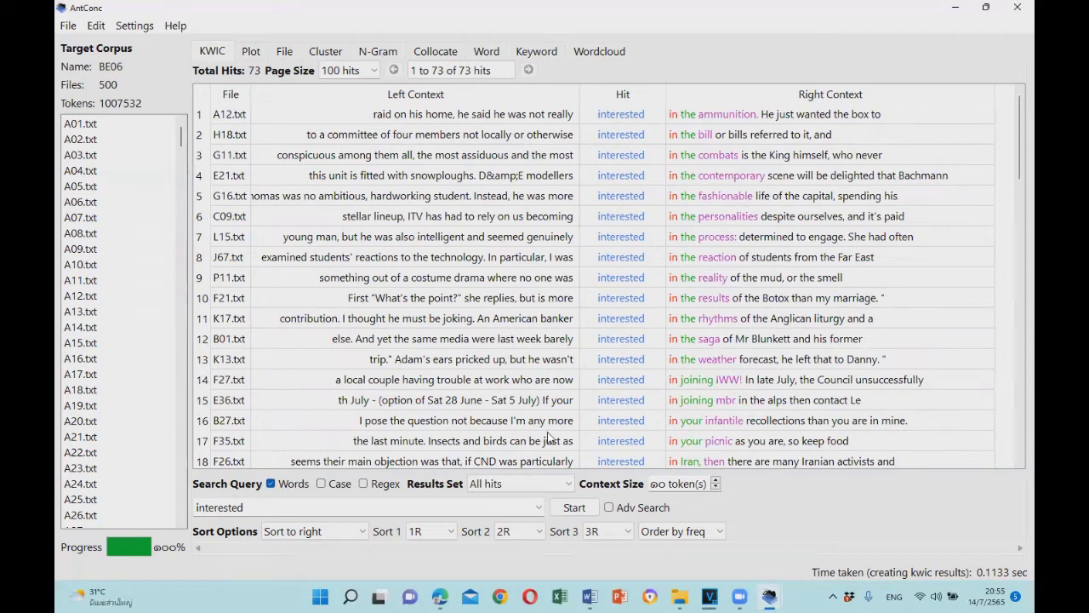
left_click(504, 485)
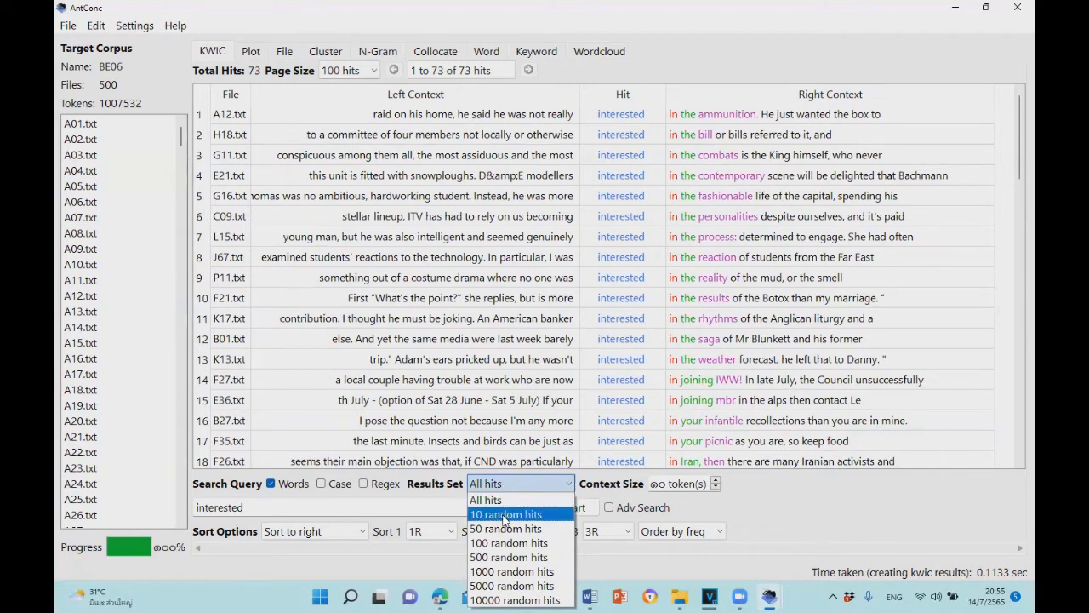
Try 10 random hits, then restore All hits and show all hits on one page.
left_click(504, 516)
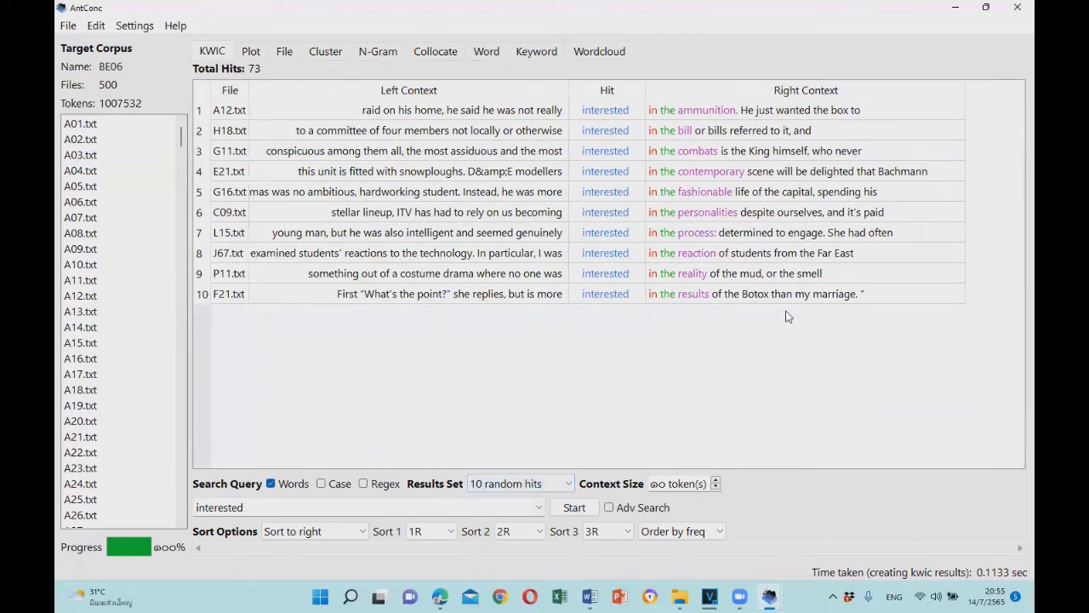
left_click(549, 486)
left_click(535, 503)
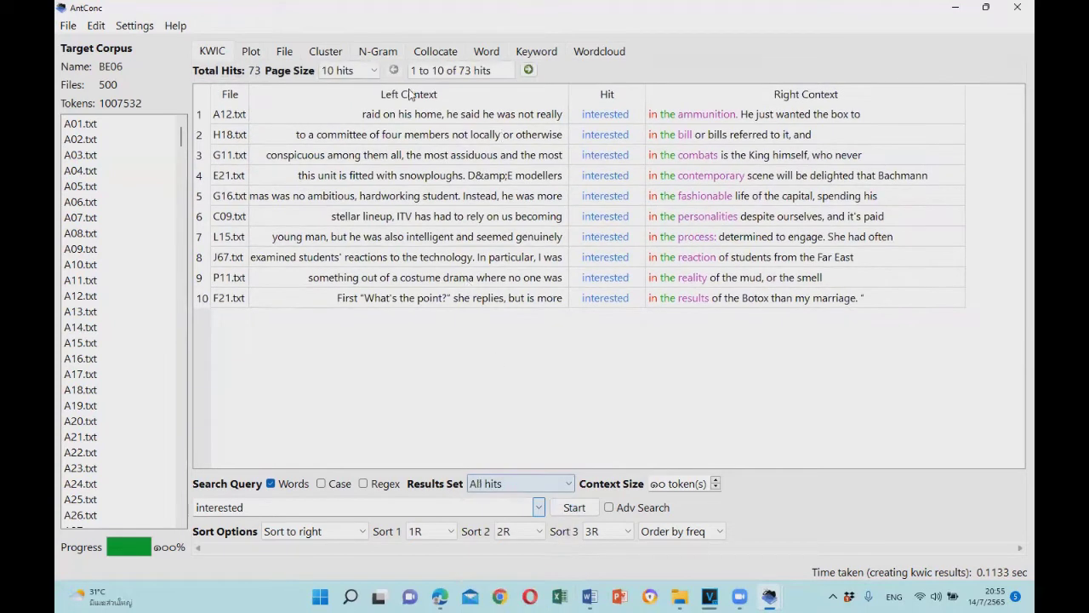
left_click(373, 72)
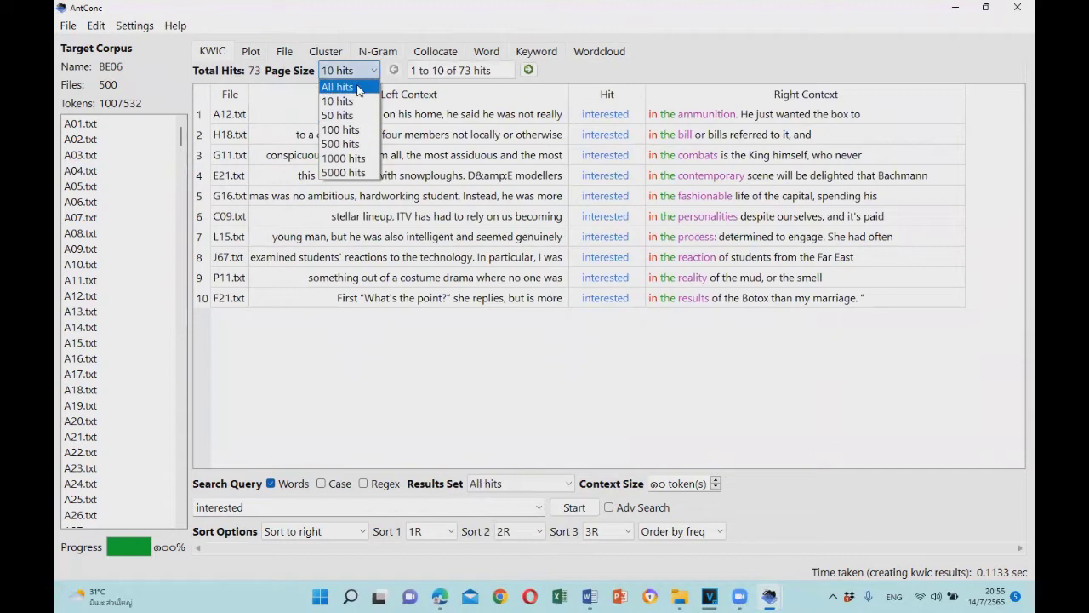
left_click(358, 89)
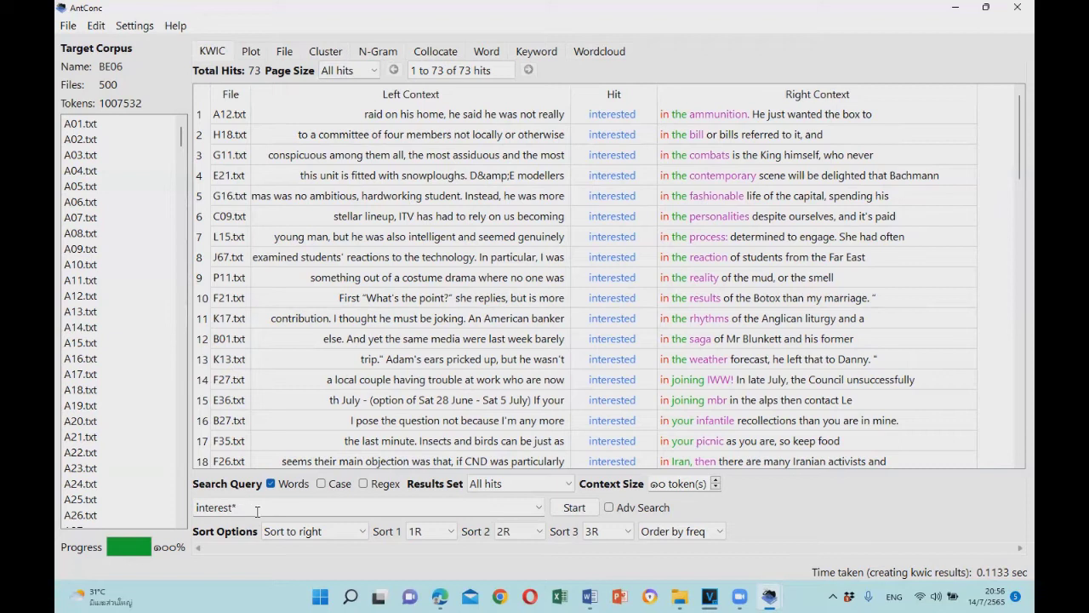
Run the 'interest*' search and scroll through its 406 mixed hits.
left_click(571, 508)
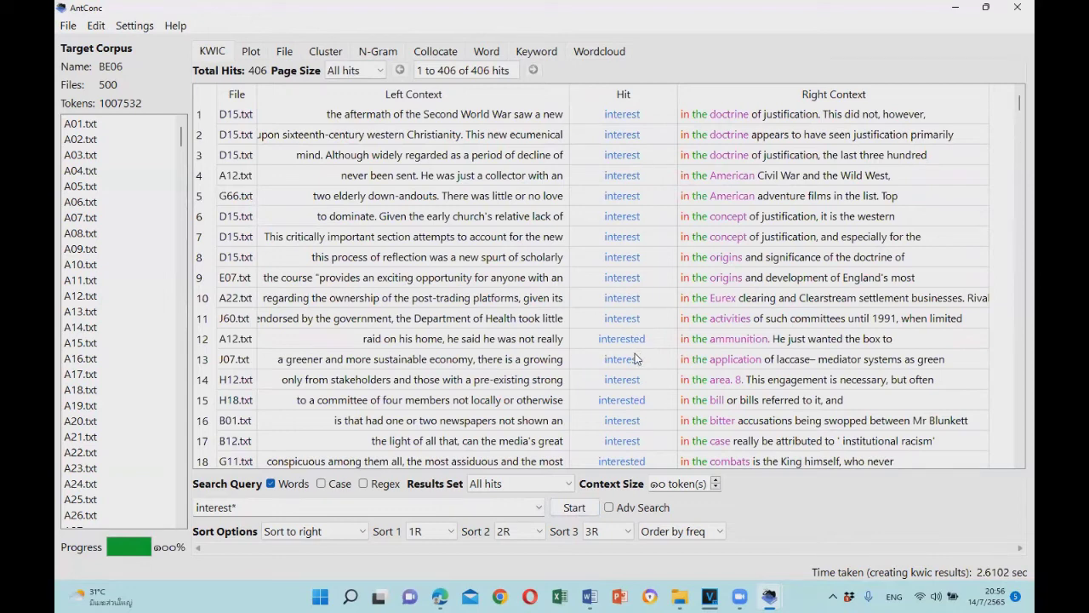
scroll(637, 359, "down", 4)
scroll(634, 362, "down", 6)
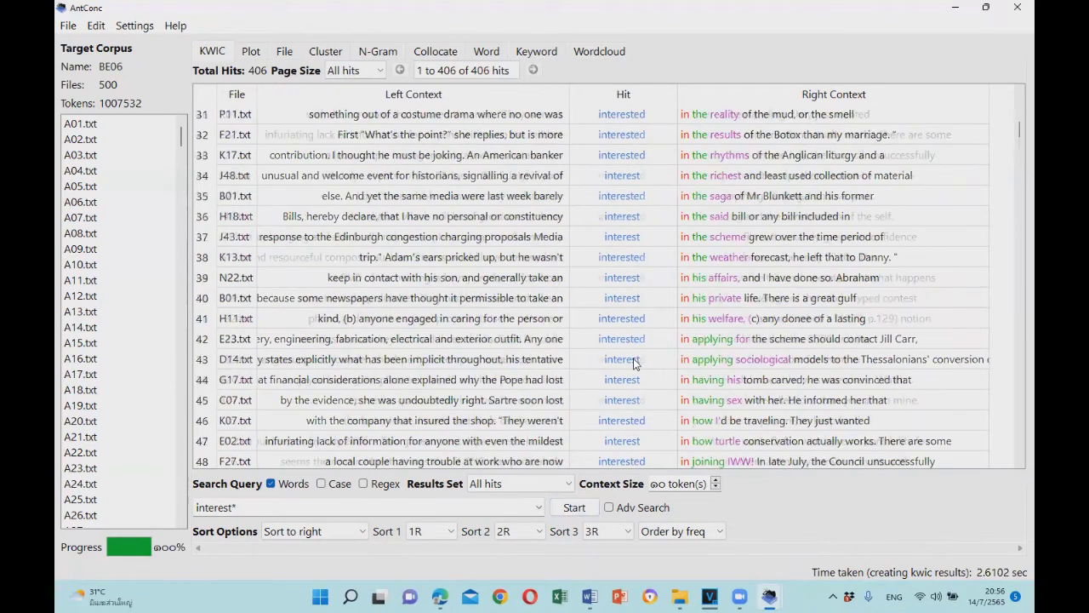
scroll(634, 361, "down", 5)
scroll(633, 370, "down", 2)
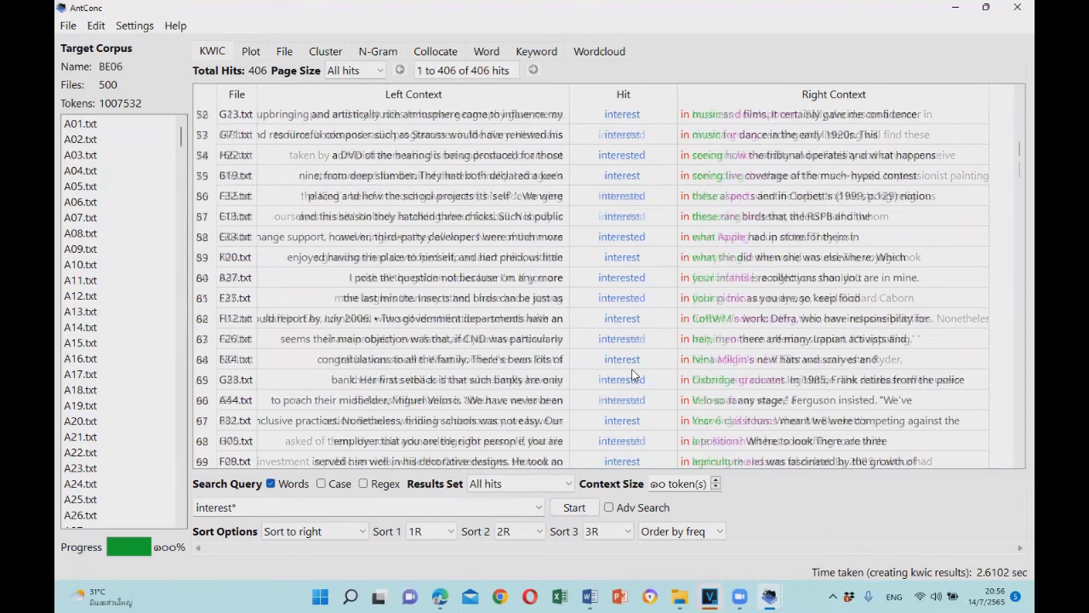
scroll(634, 376, "down", 8)
scroll(640, 381, "down", 7)
scroll(644, 398, "down", 6)
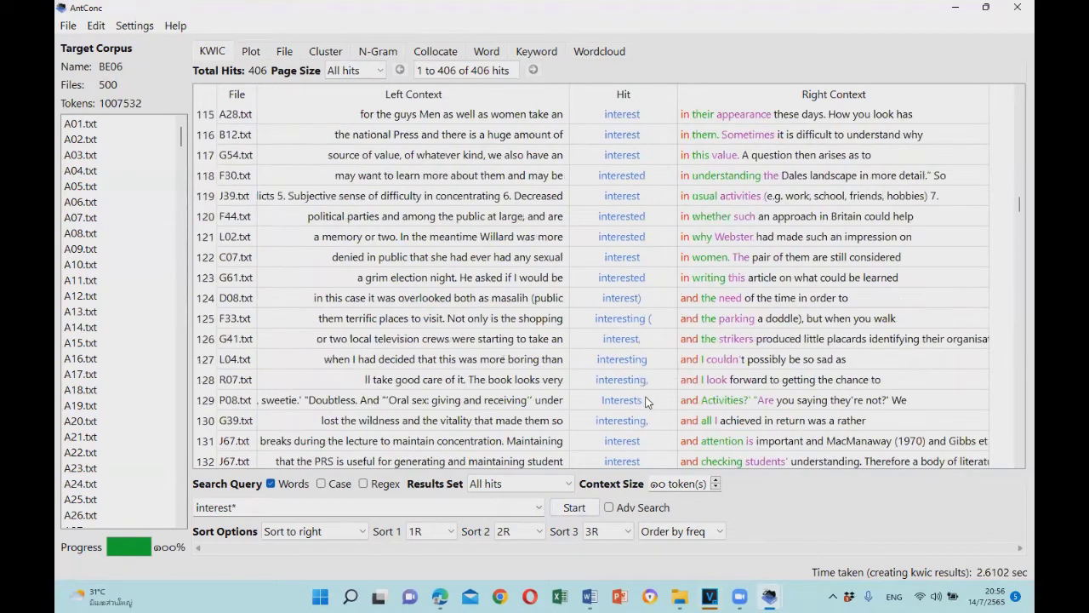
scroll(647, 391, "down", 2)
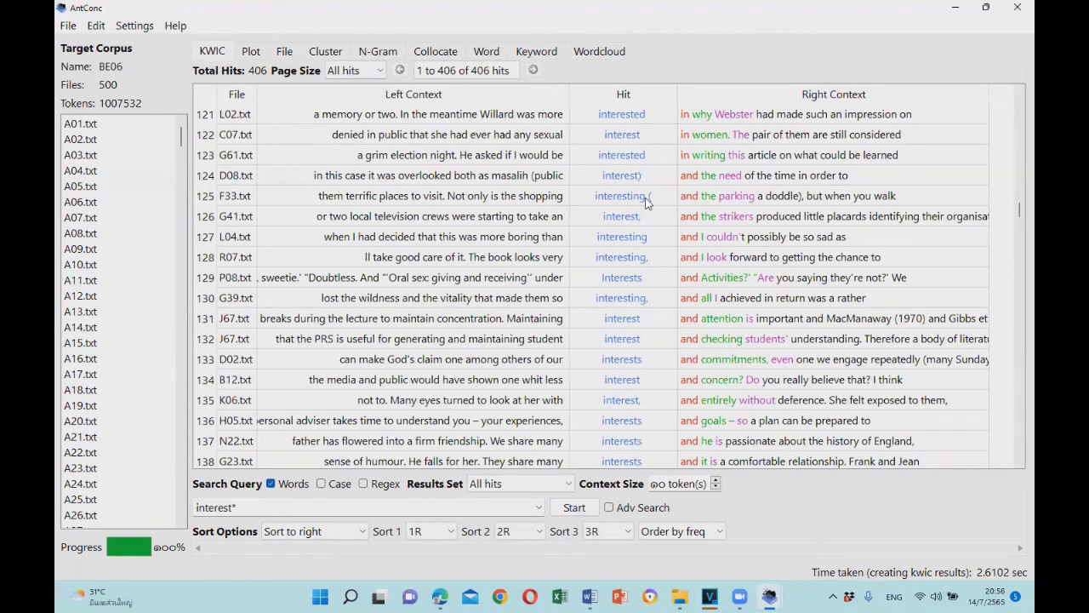
Replace the query with 'left|right' and run the search.
left_click(239, 508)
key("BackSpace")
key("BackSpace")
key("BackSpace")
key("BackSpace")
key("BackSpace")
key("BackSpace")
key("BackSpace")
key("BackSpace")
key("BackSpace")
type("l")
type("left")
type("|right")
left_click(567, 514)
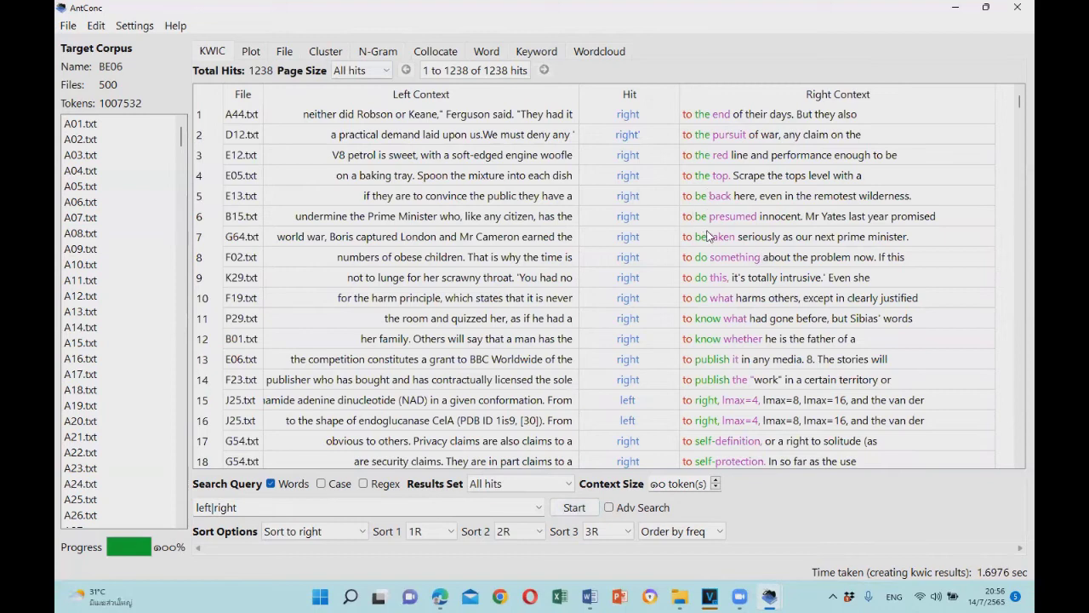
Scroll down the 1238 left|right hits sorted by right context.
scroll(662, 151, "down", 10)
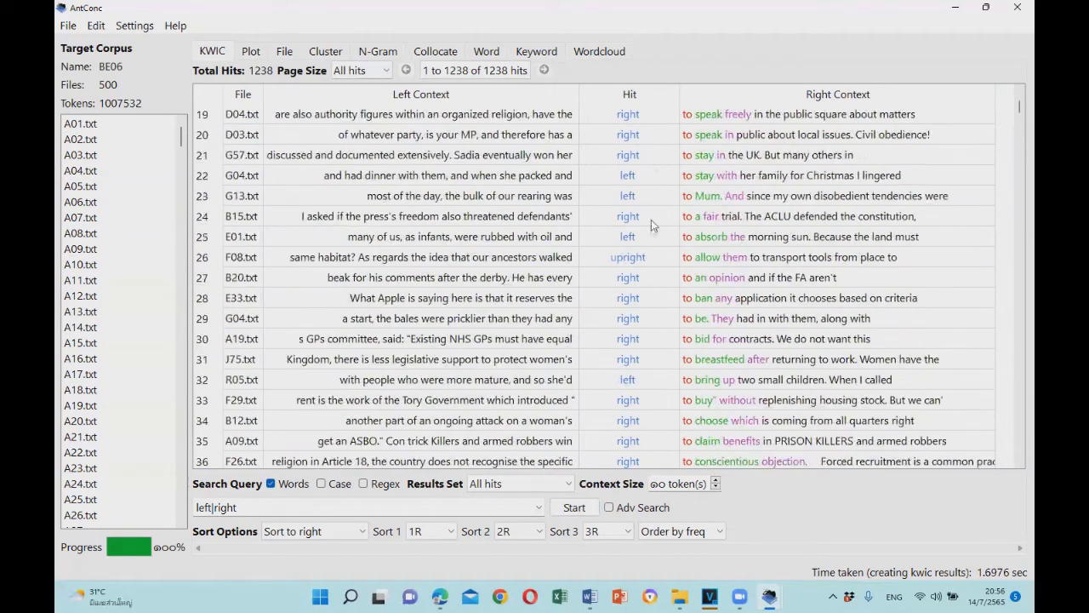
scroll(651, 258, "down", 5)
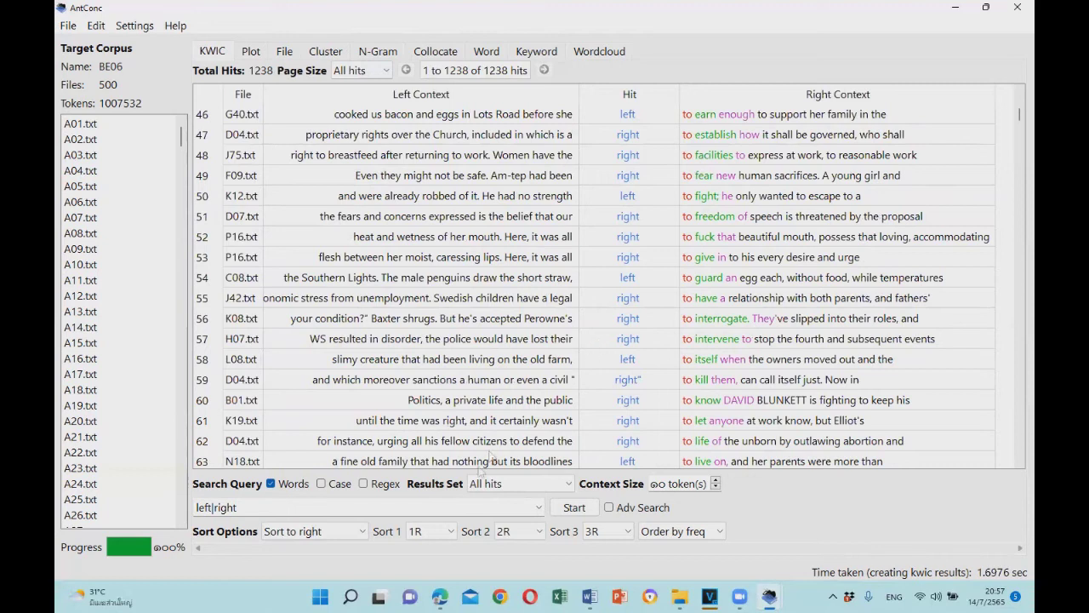
left_click(452, 534)
Switch sorting to 'Sort to left' on 1L/2L/3L and rerun the left|right search.
left_click(541, 533)
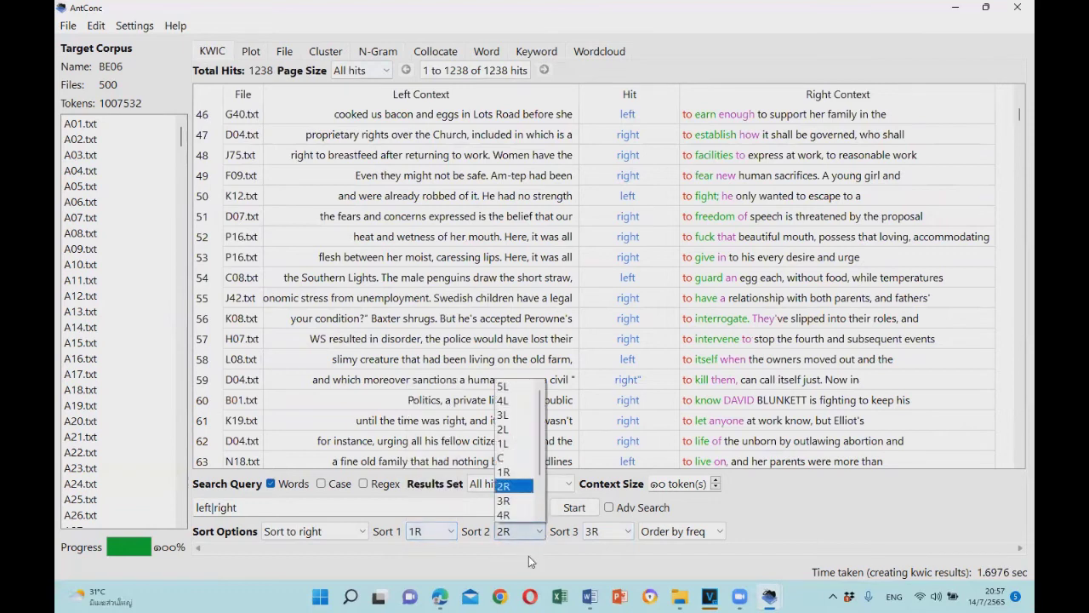
left_click(528, 555)
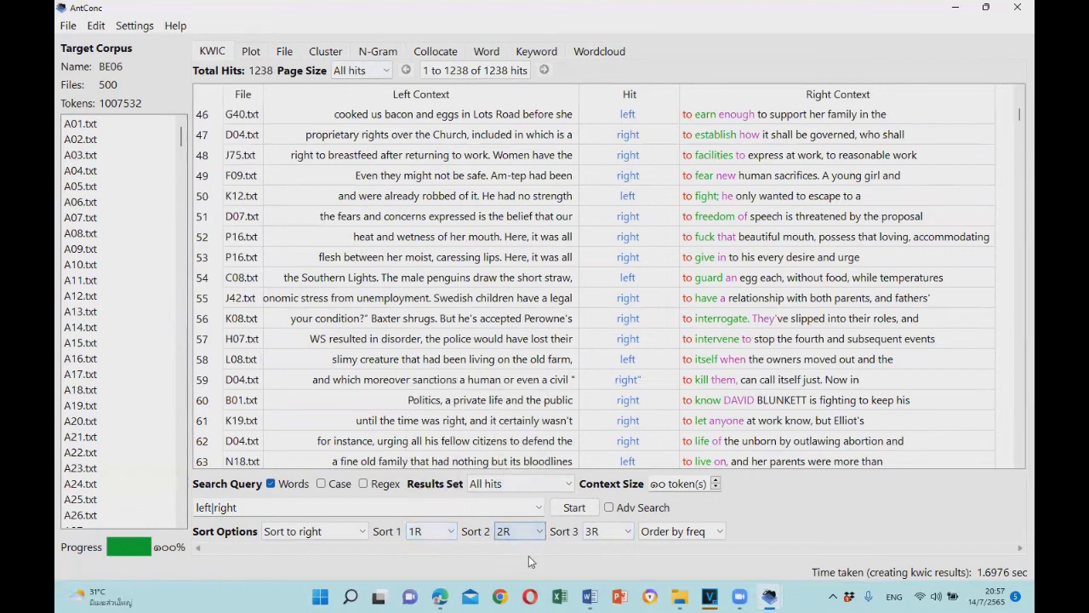
left_click(362, 531)
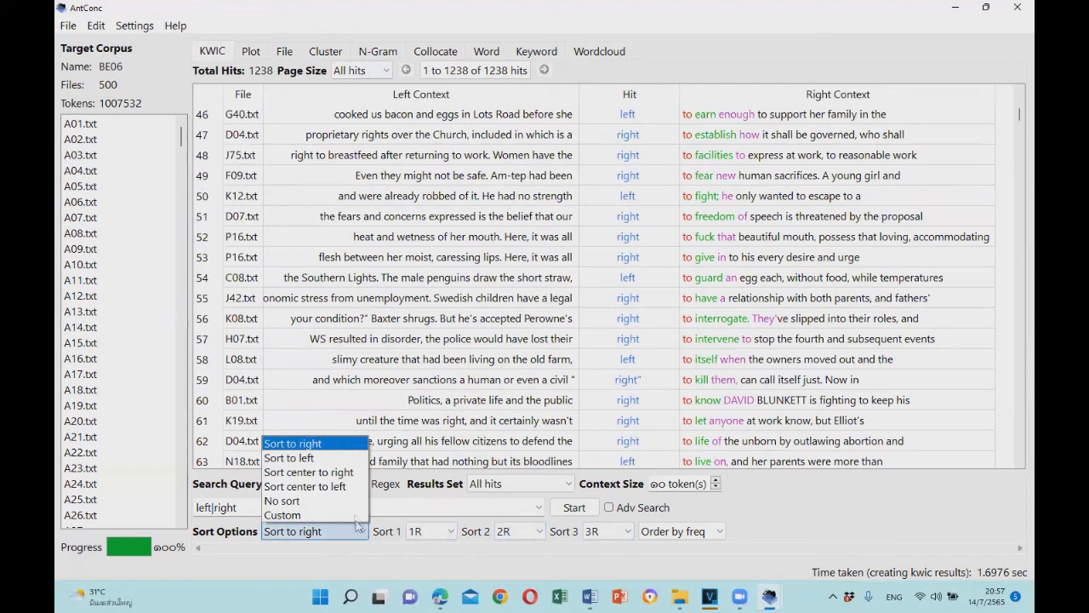
left_click(344, 458)
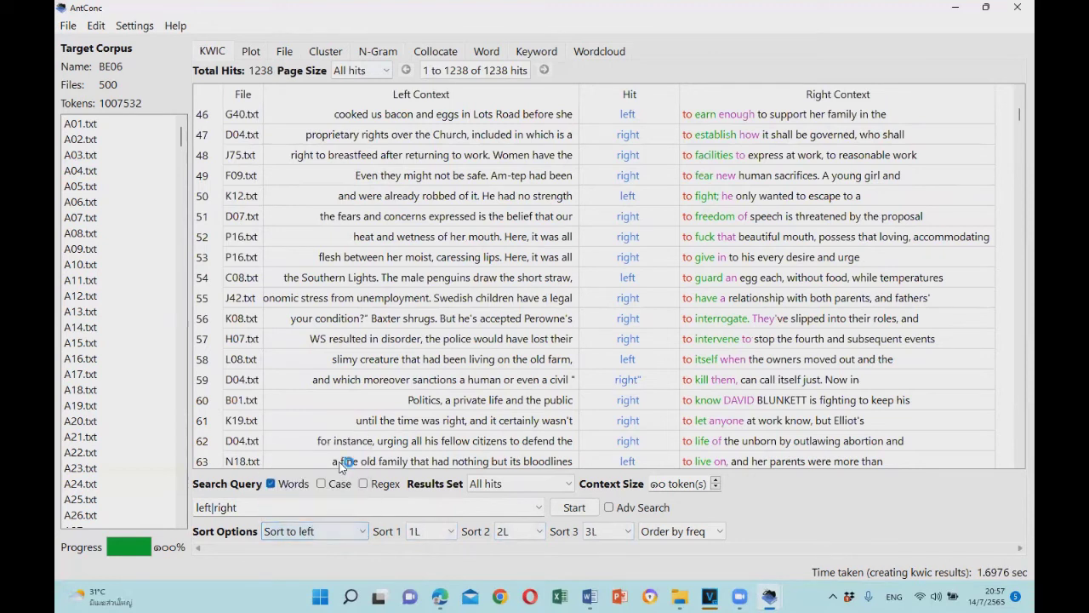
left_click(575, 509)
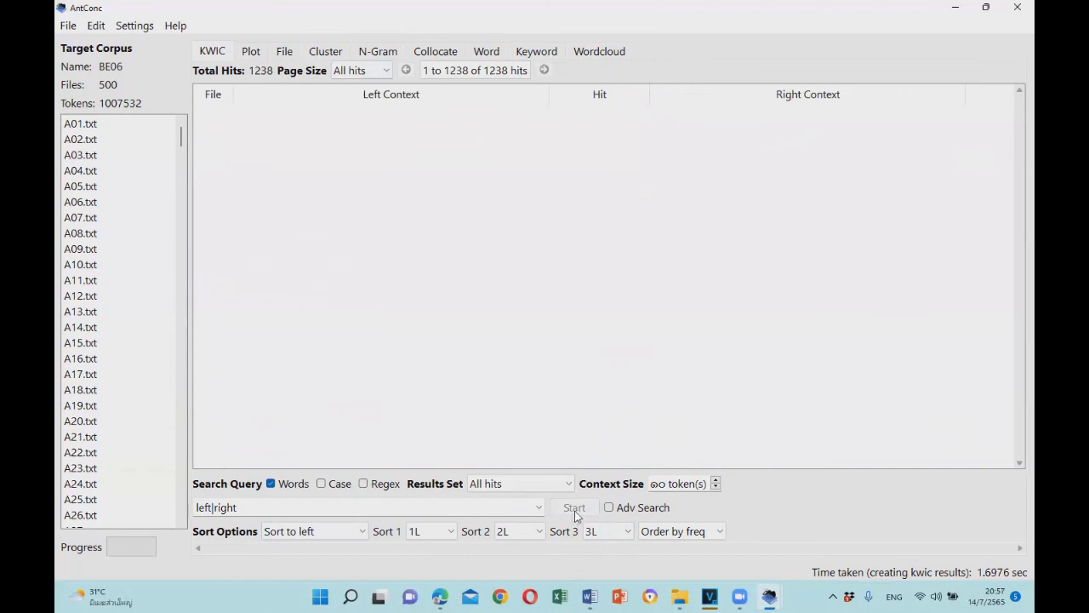